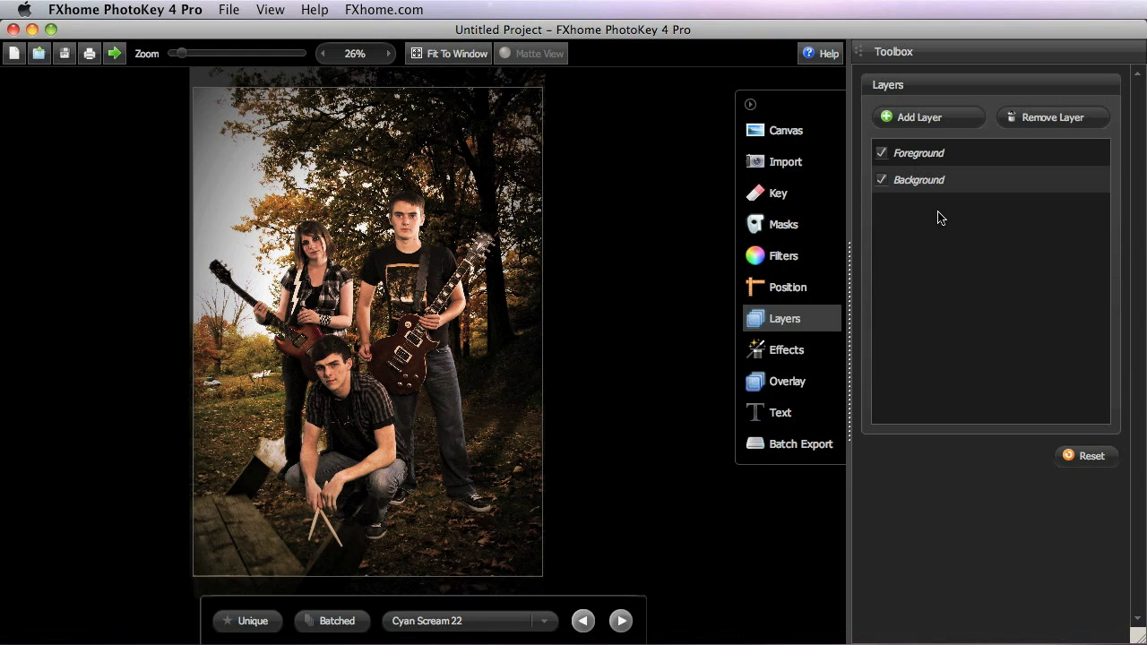
- Create Layer #1 and import Bench.png into it over the band photo
click(932, 125)
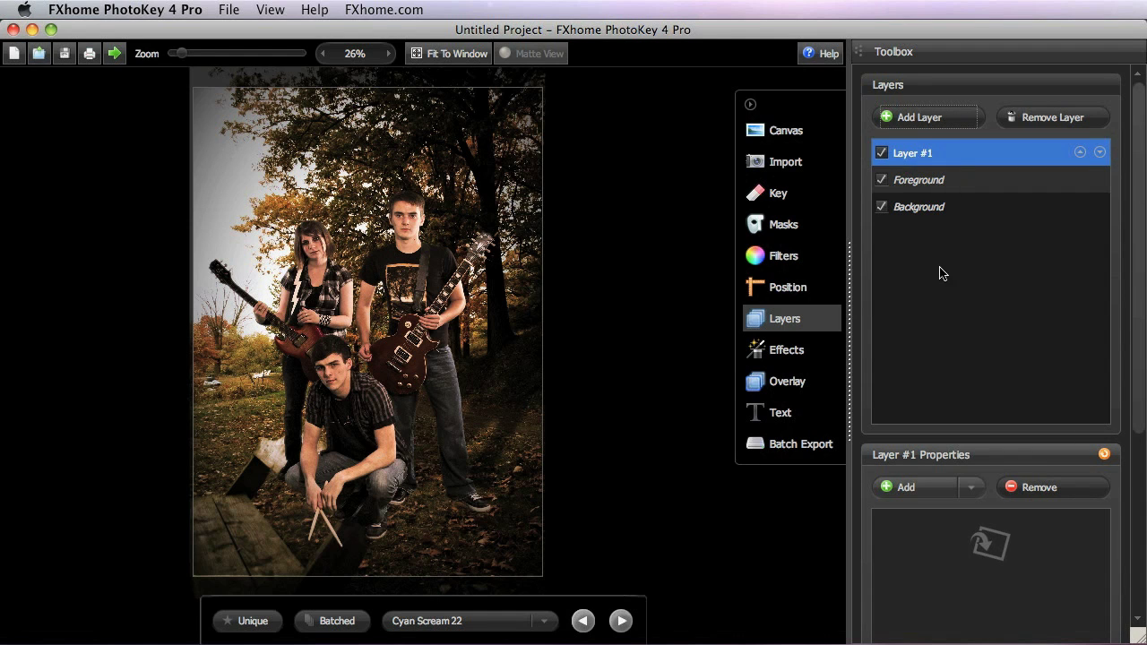
click(928, 486)
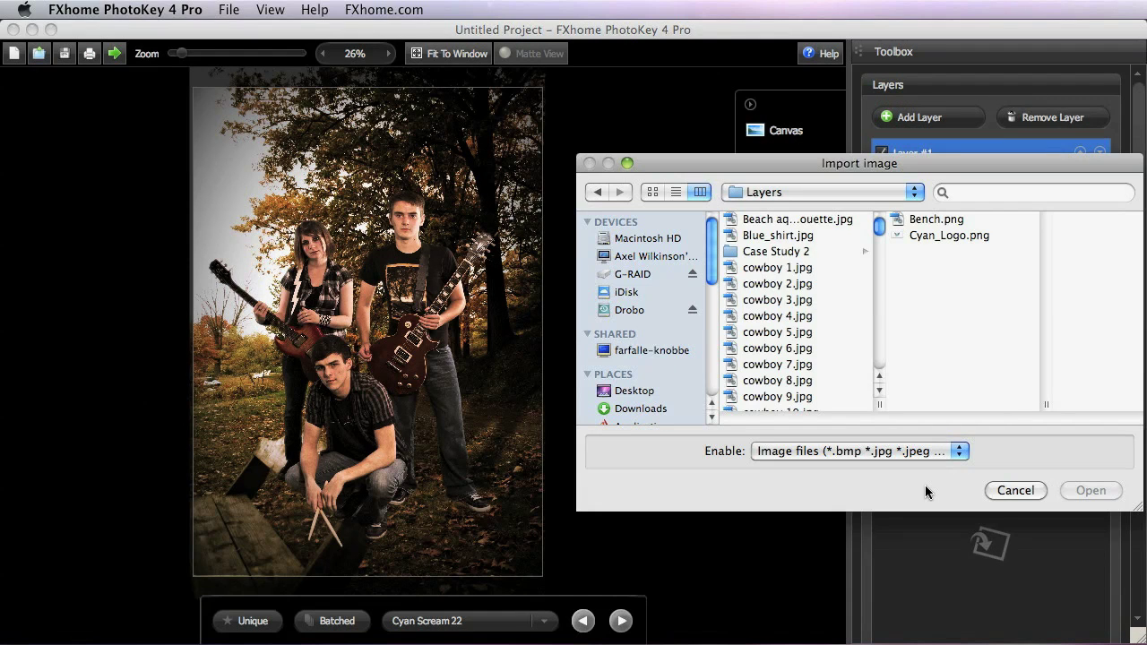
click(924, 220)
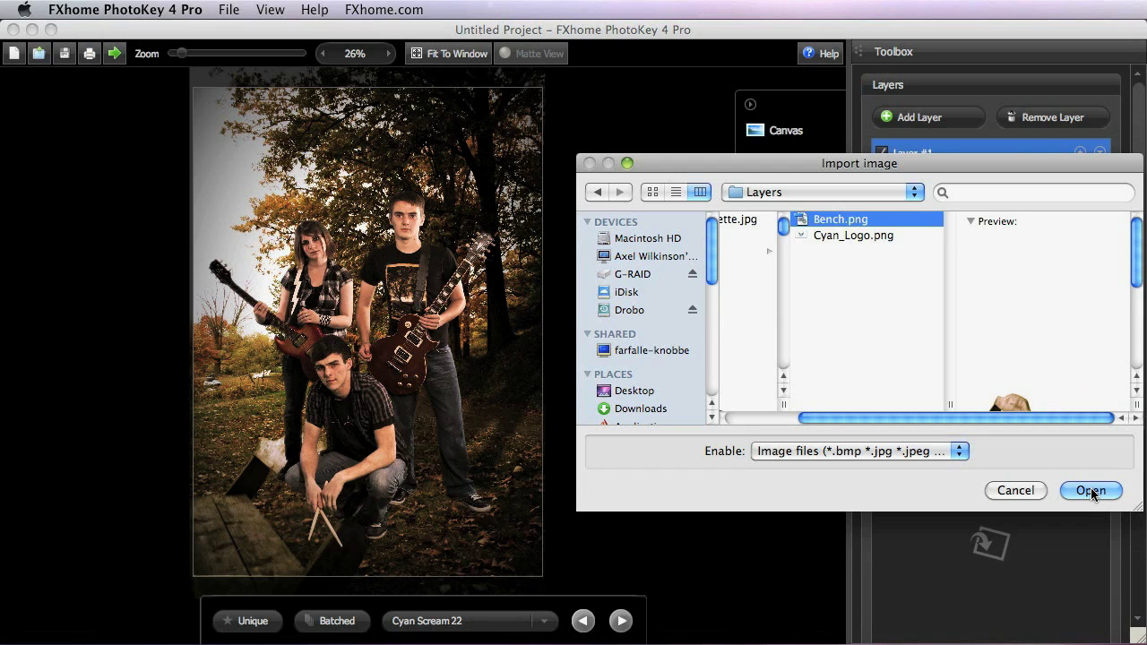
click(1091, 491)
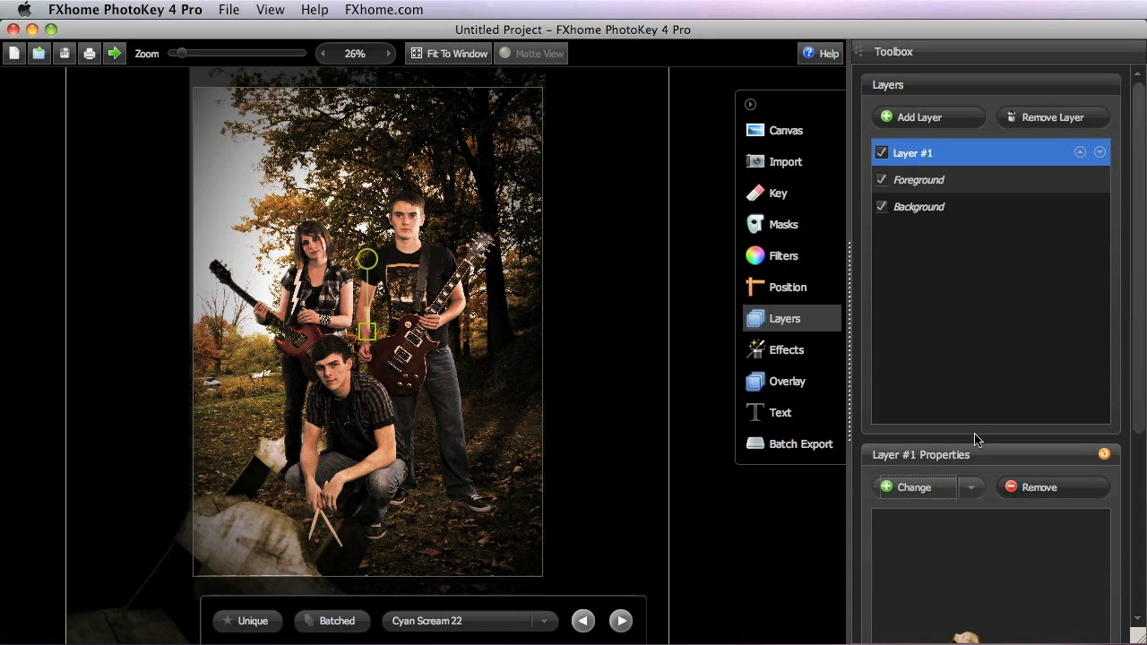
- Enable Fit to with Background selected for the bench layer in Layer #1 Properties
scroll(976, 439, down, 5)
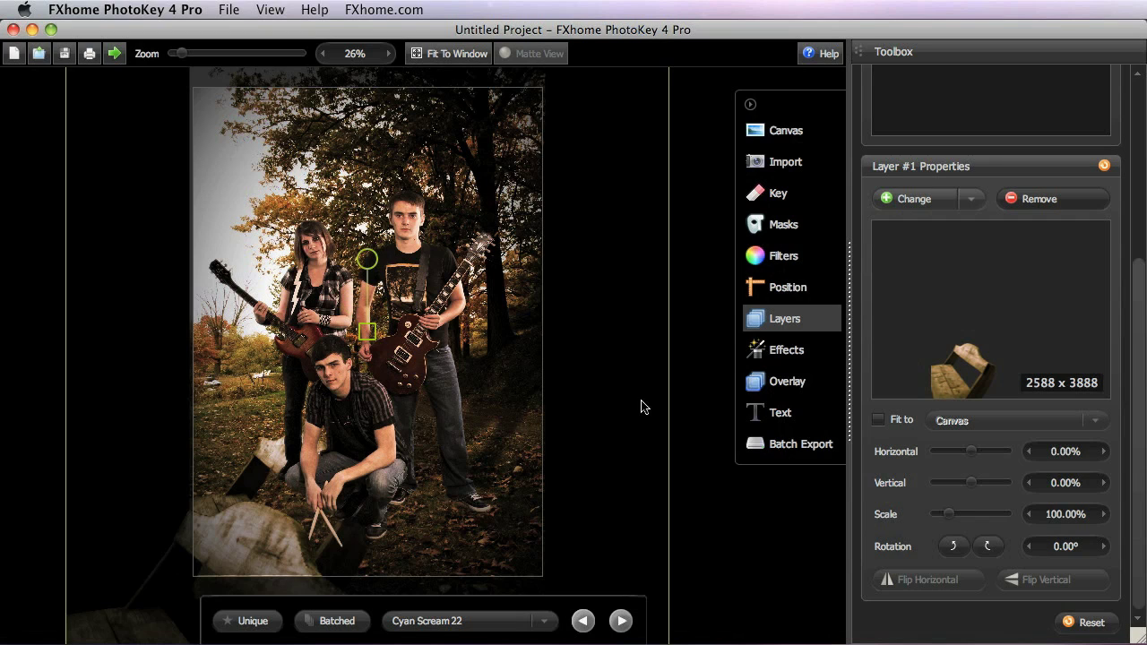
click(879, 420)
click(1095, 421)
click(1018, 465)
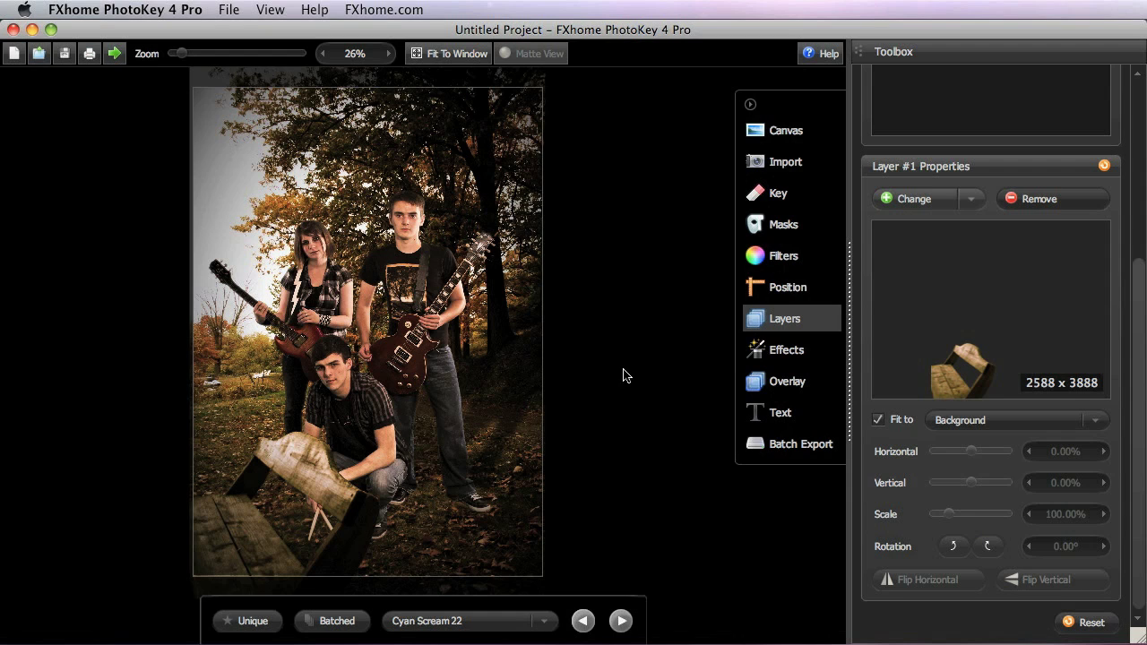
click(878, 419)
- On the Position page's Background tab, scale the photo to 67% and shift it to 1.90%, -8.83%
click(792, 287)
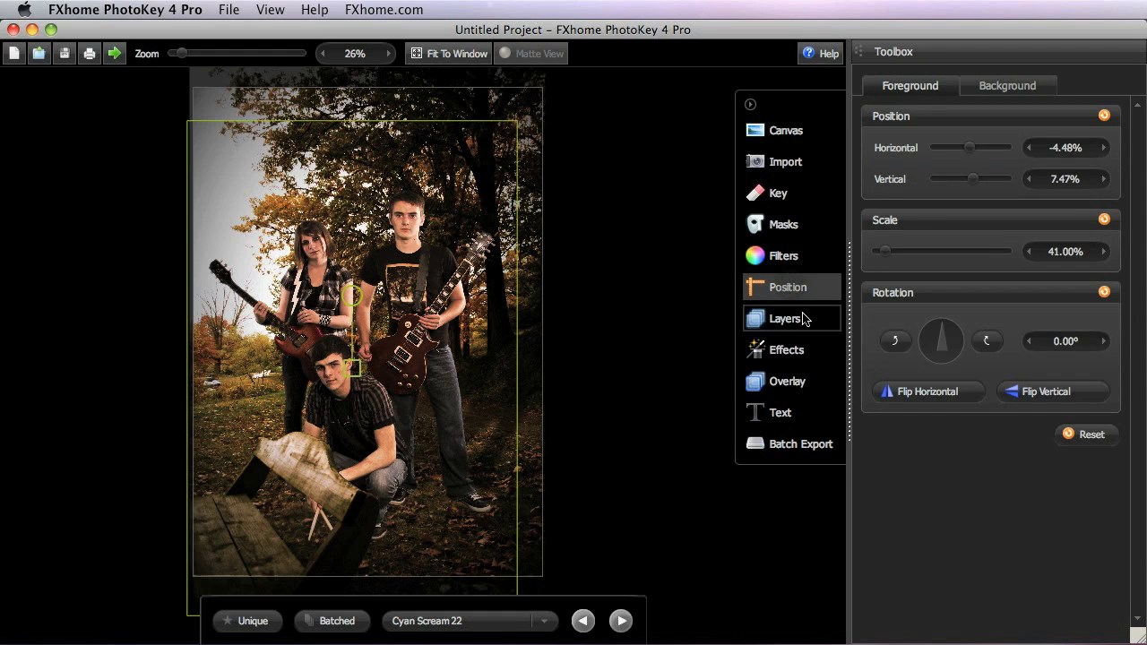
click(1014, 87)
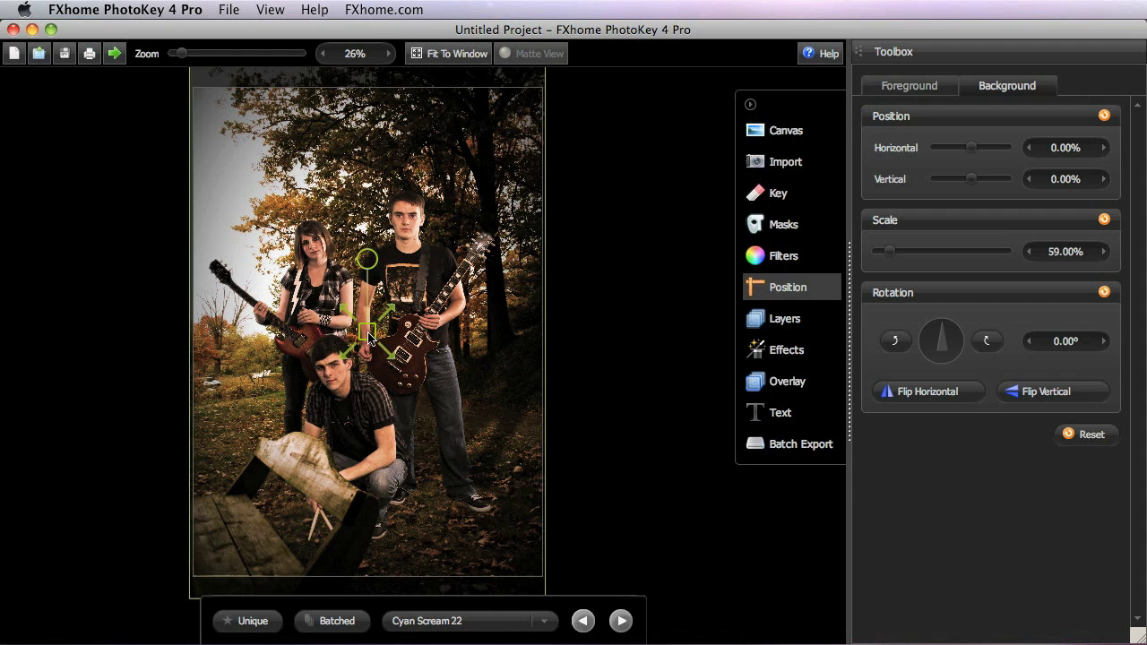
drag(370, 336, 345, 444)
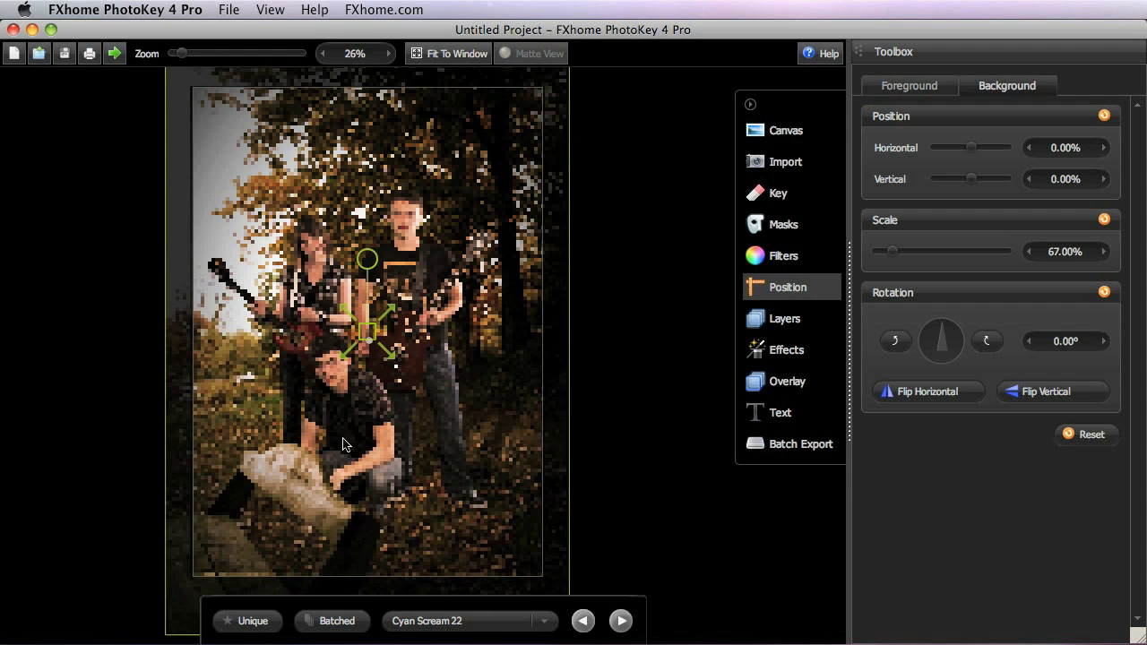
drag(321, 488, 328, 440)
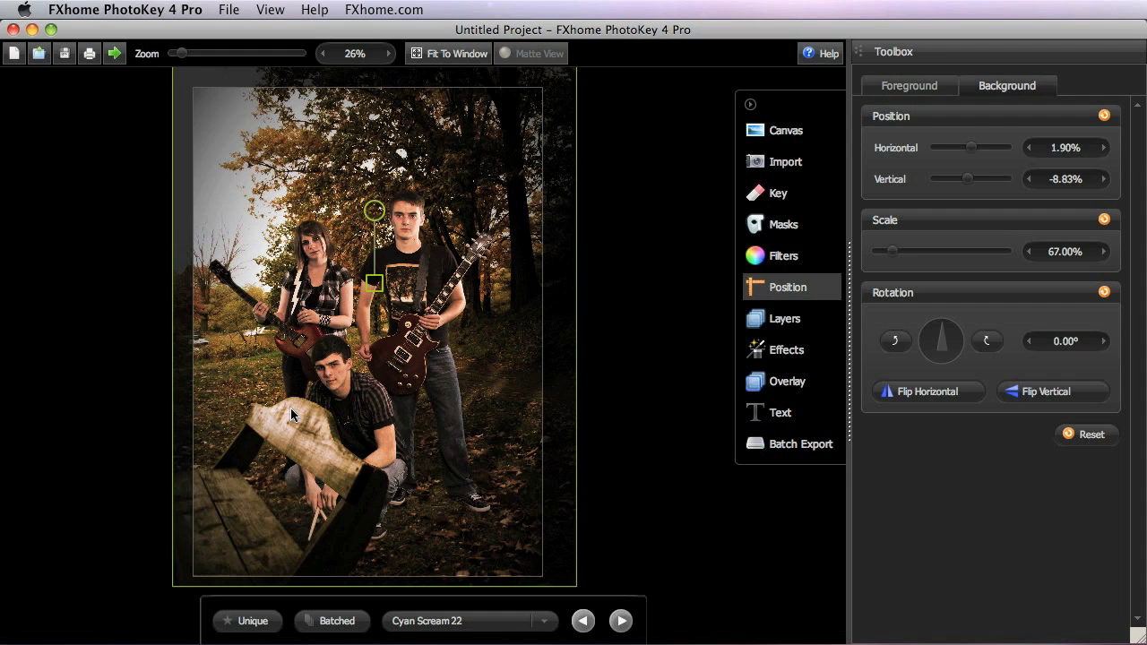
- Check the Import page, then scroll the Layers list back to Layer #1, Foreground and Background
click(795, 321)
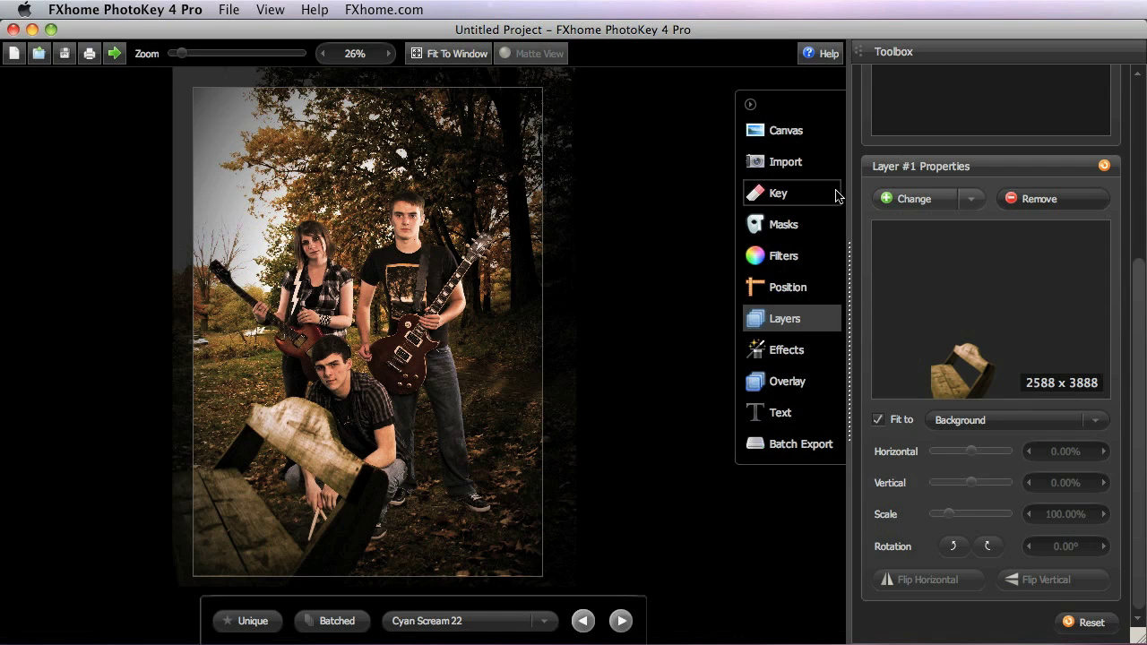
click(783, 161)
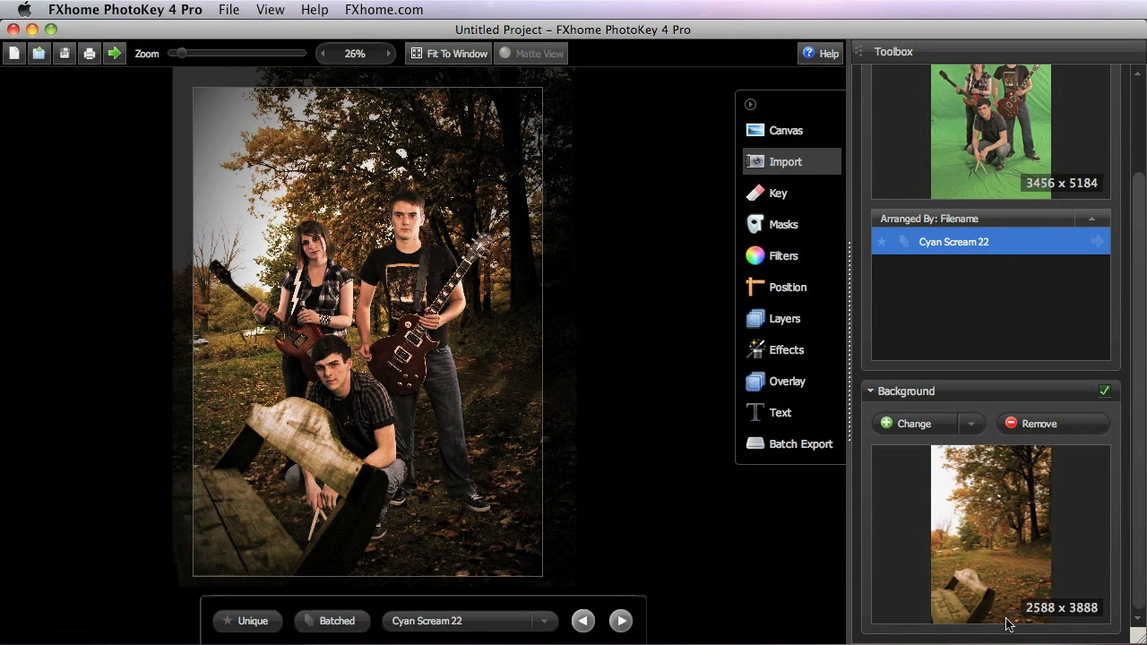
click(804, 323)
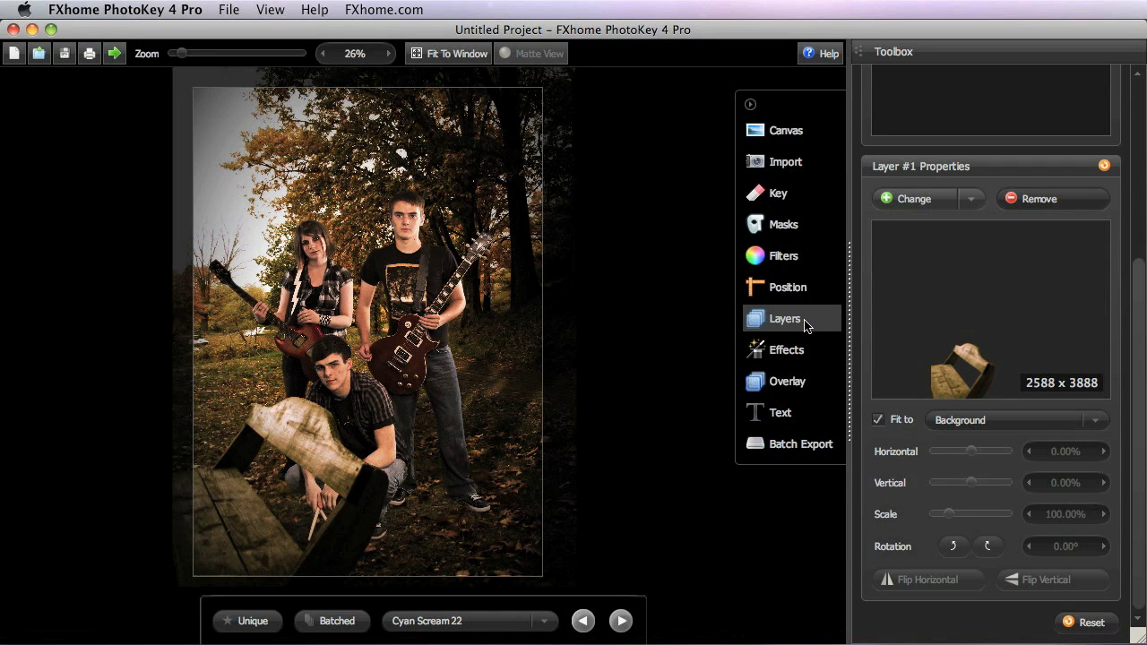
scroll(869, 421, up, 2)
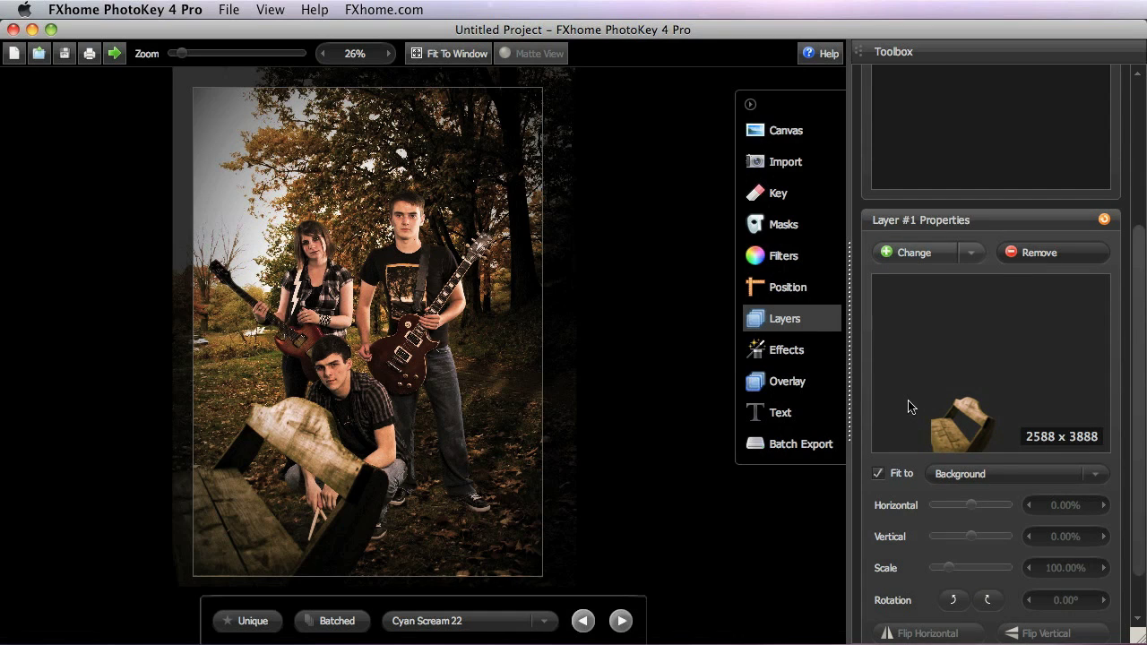
scroll(953, 380, up, 5)
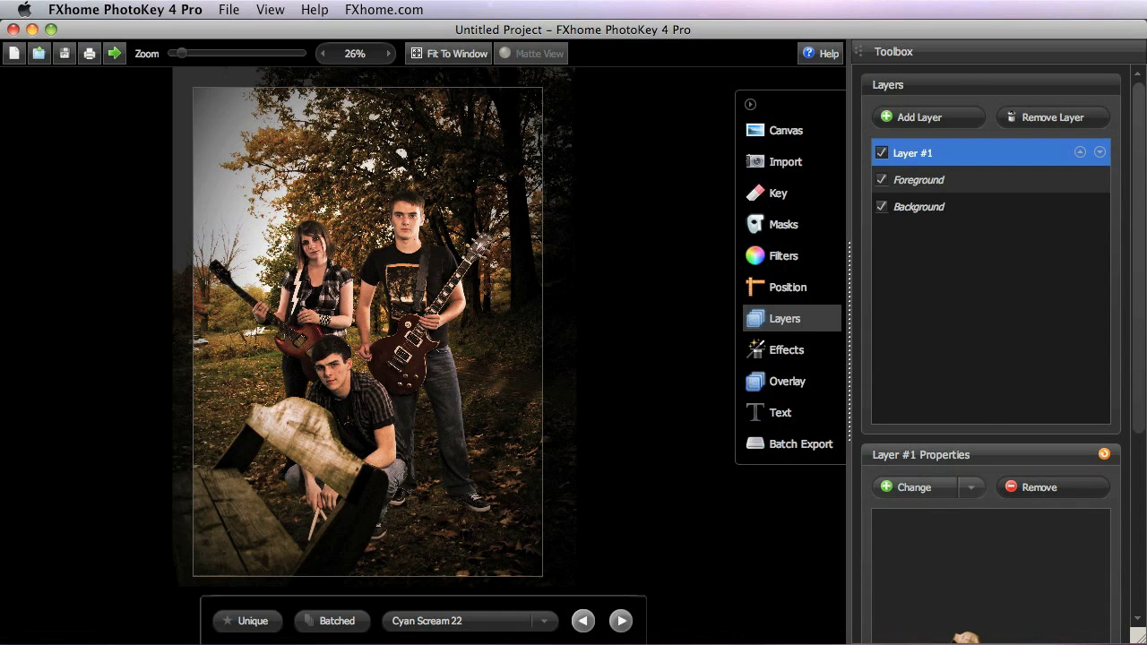
- Drag Cyan_Logo.png from the Finder Layers folder in as Layer #2, then close Finder
key(super+Tab)
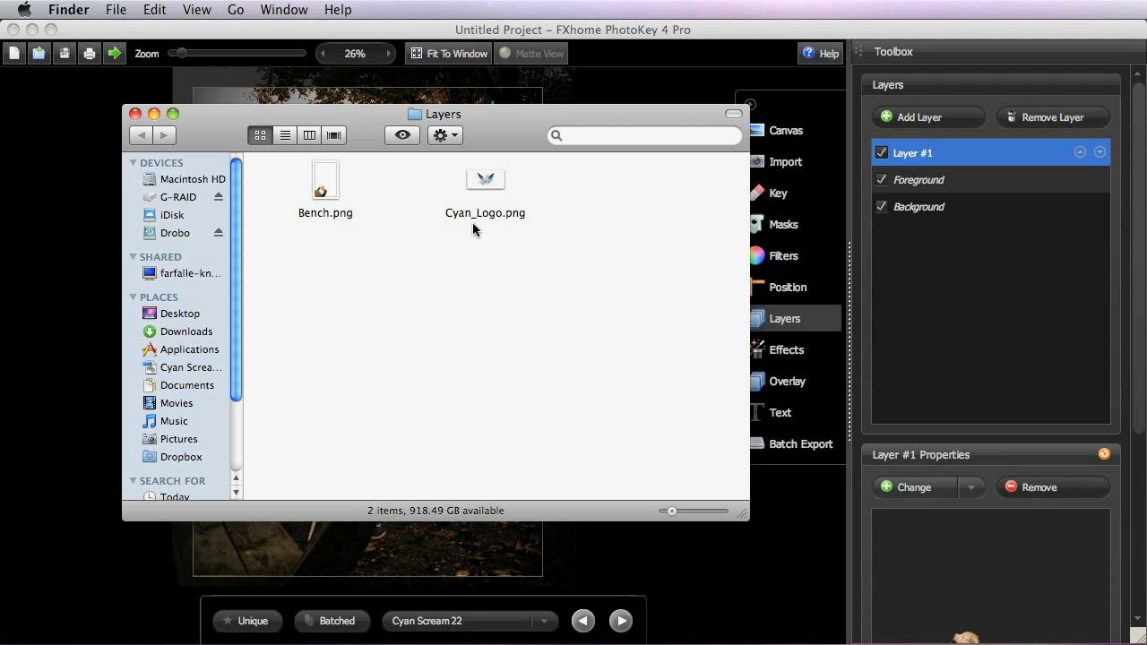
drag(473, 226, 974, 260)
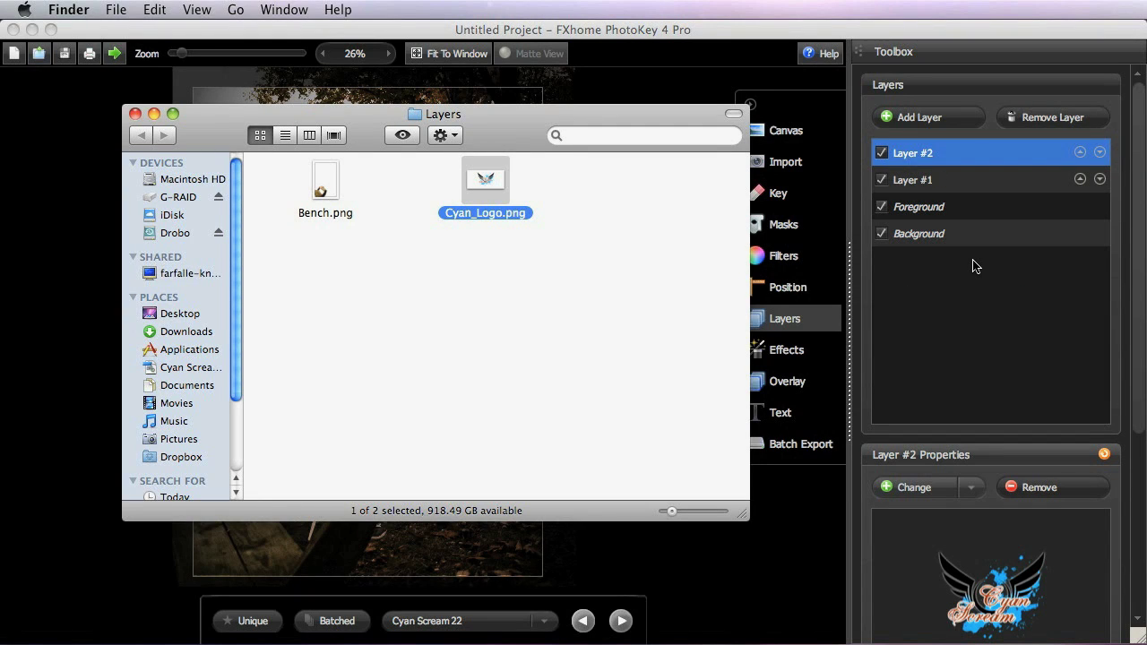
click(135, 114)
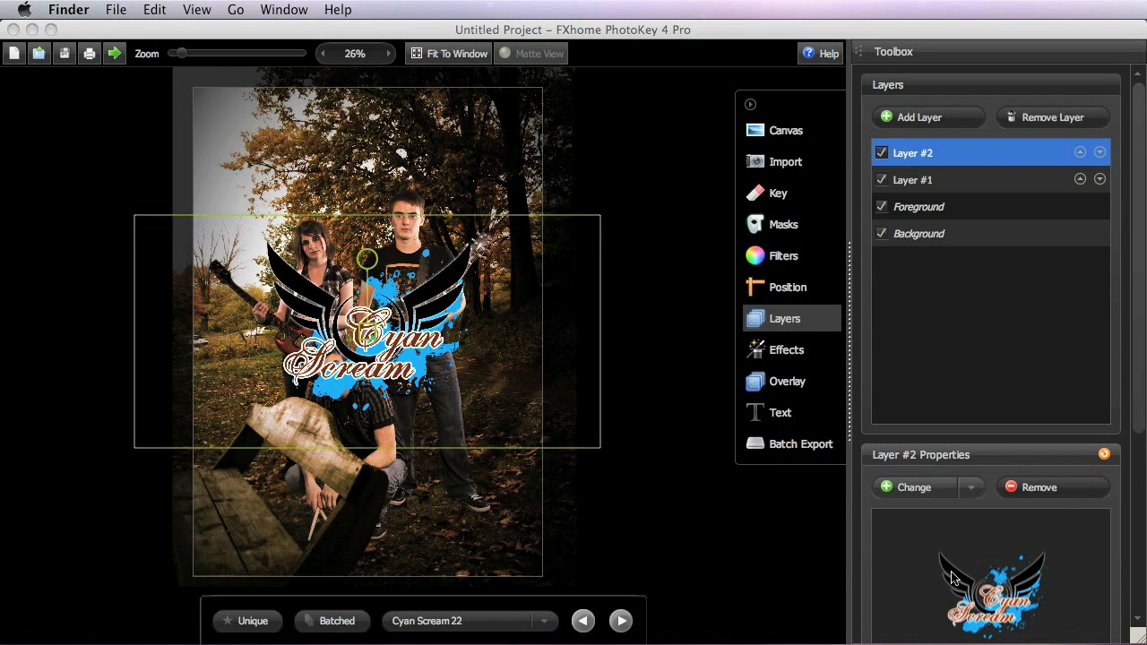
- Drag the Cyan Scream logo on the canvas up to the photo's top-left corner
click(392, 374)
drag(392, 374, 312, 176)
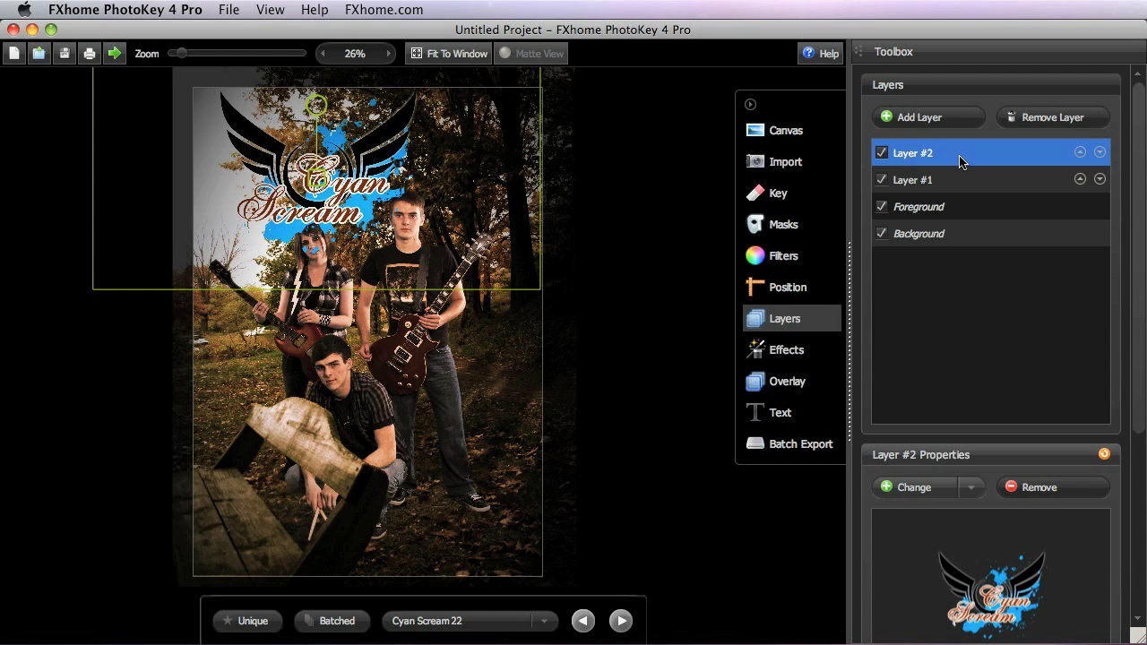
- Move Layer #2 down two places so it sits between Foreground and Background
click(1100, 153)
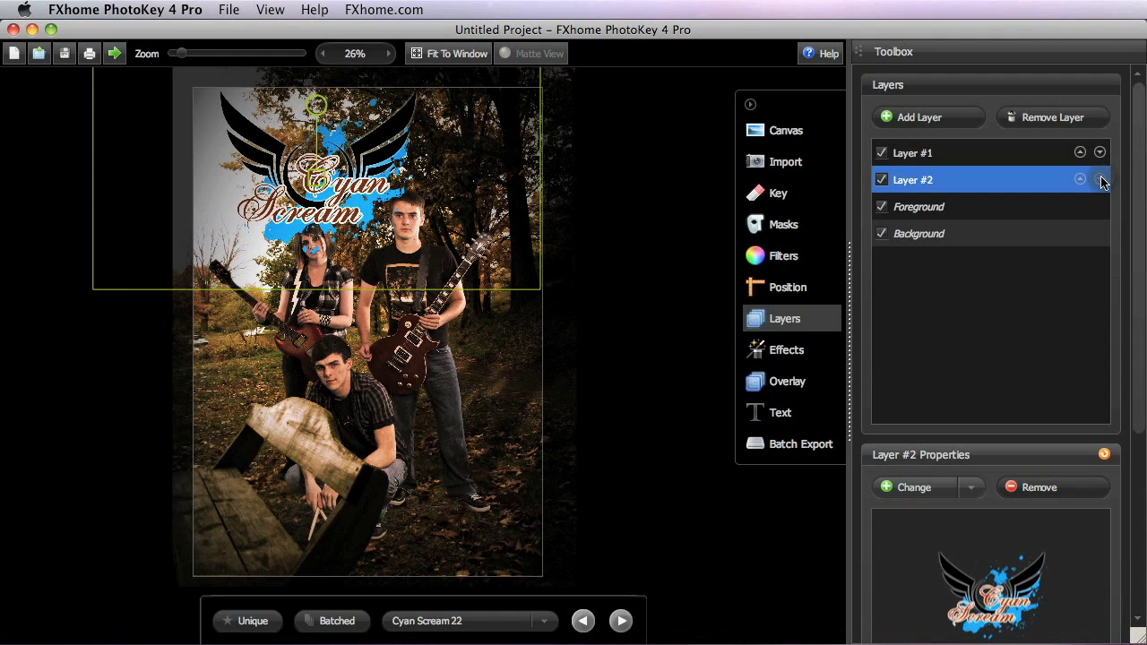
click(1101, 181)
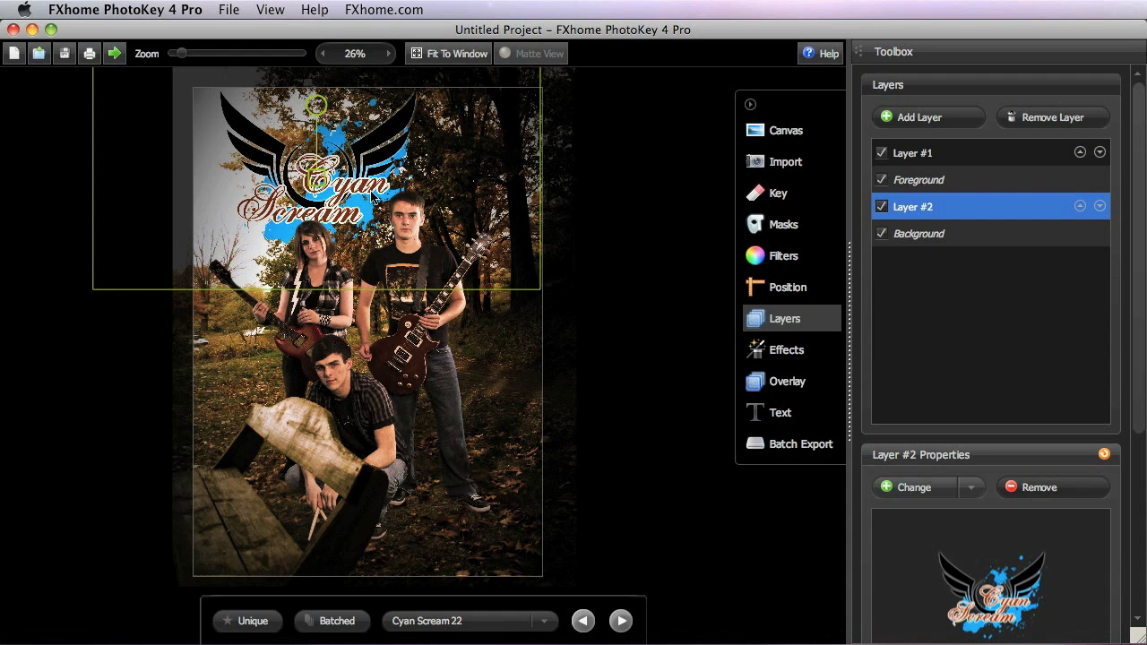
- Try the logo lower across the band, then return it to the top-left above their heads
drag(371, 195, 529, 403)
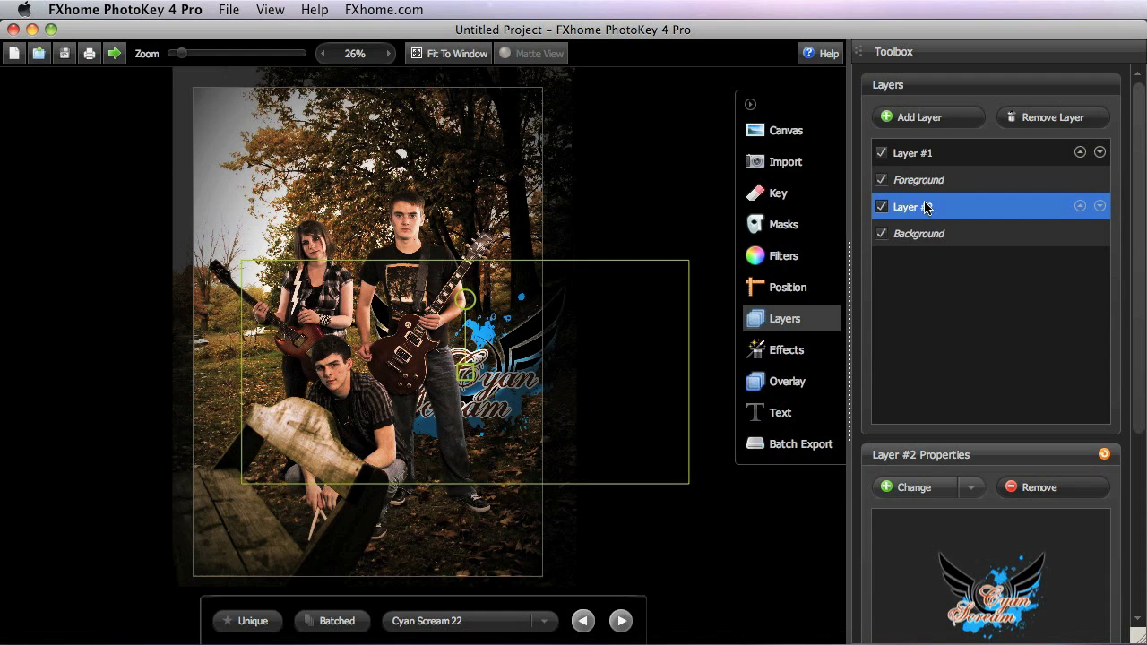
drag(512, 395, 362, 204)
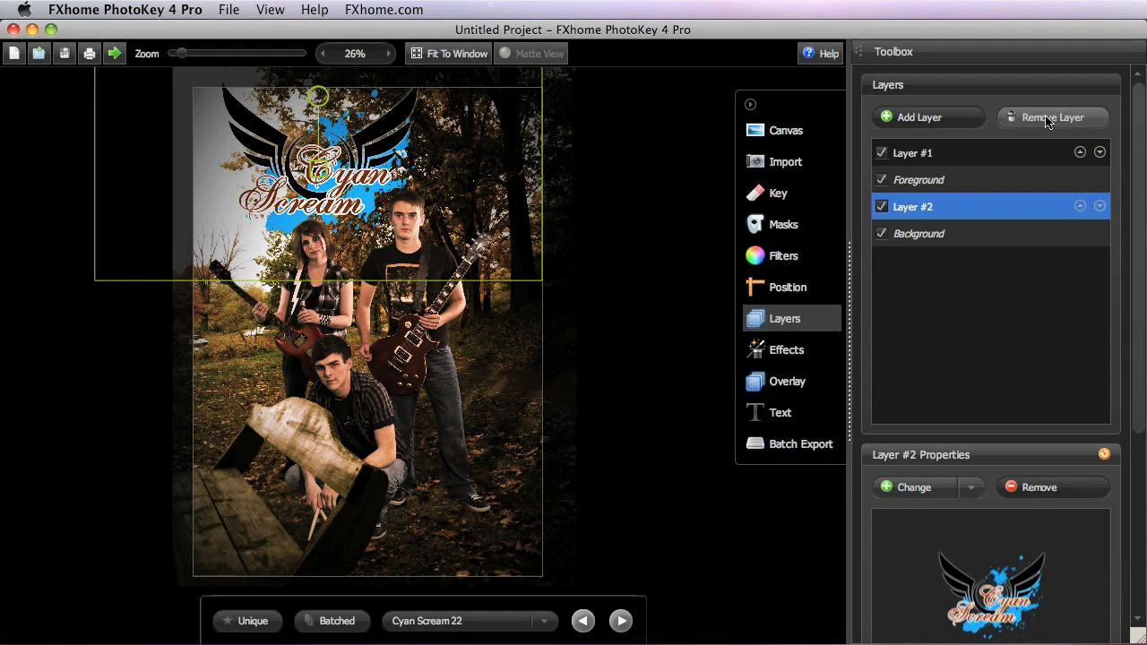
click(988, 150)
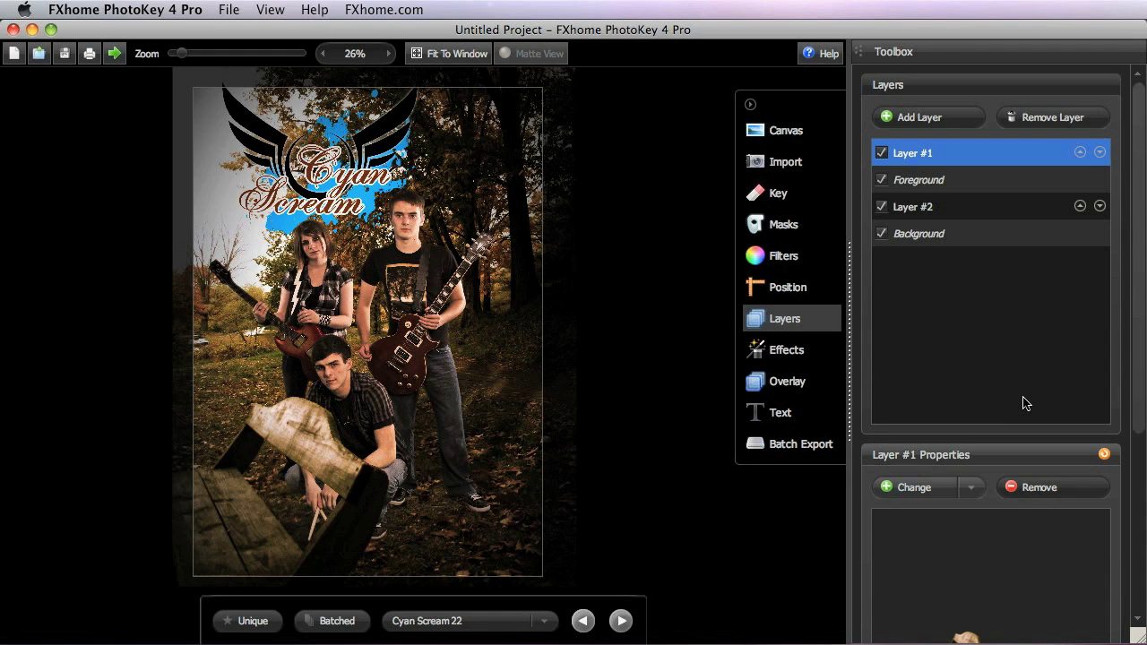
scroll(1024, 403, down, 10)
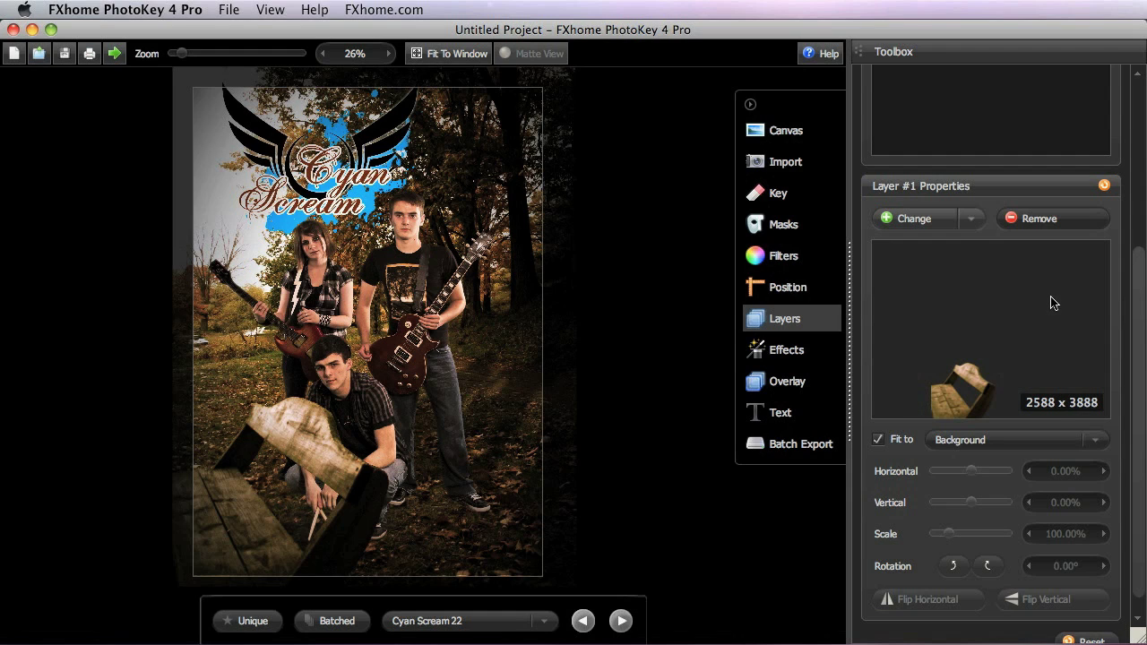
scroll(1057, 376, up, 5)
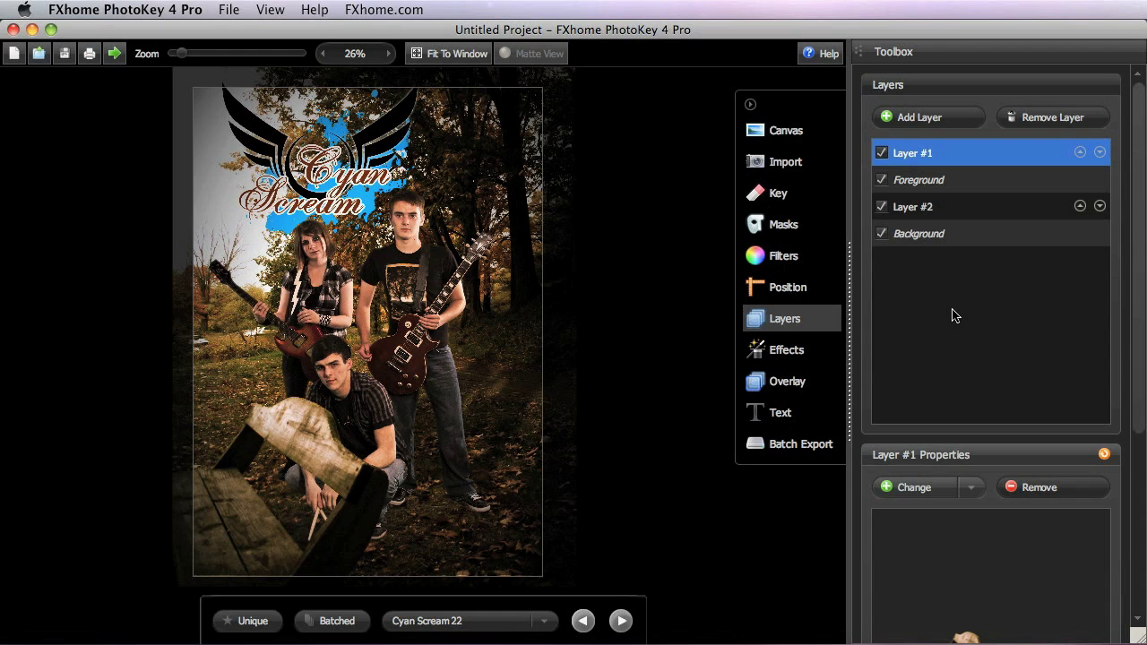
- Compare the composite with Bleach Bypass off and on, leaving the 60% Bleach Bypass enabled
click(797, 351)
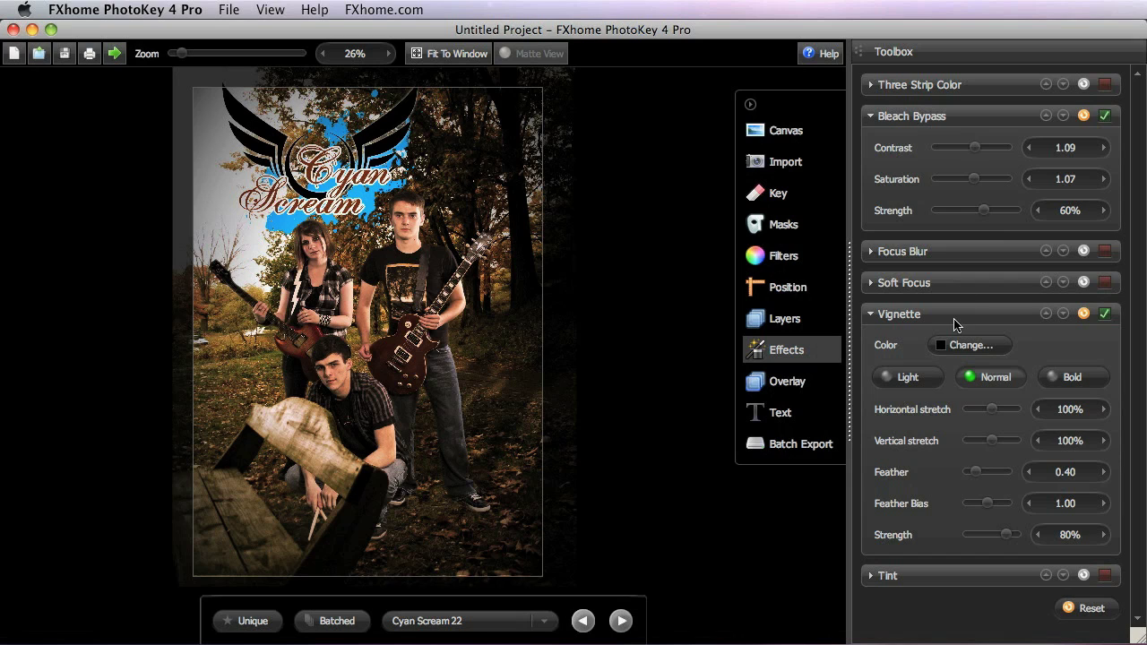
click(1103, 117)
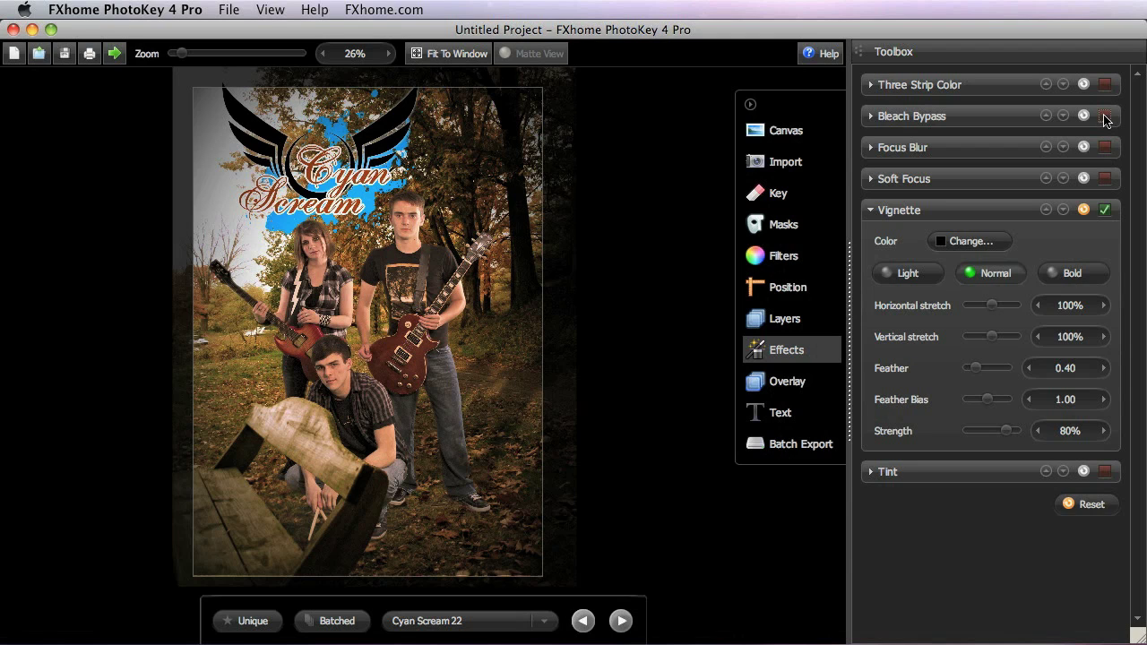
click(1105, 117)
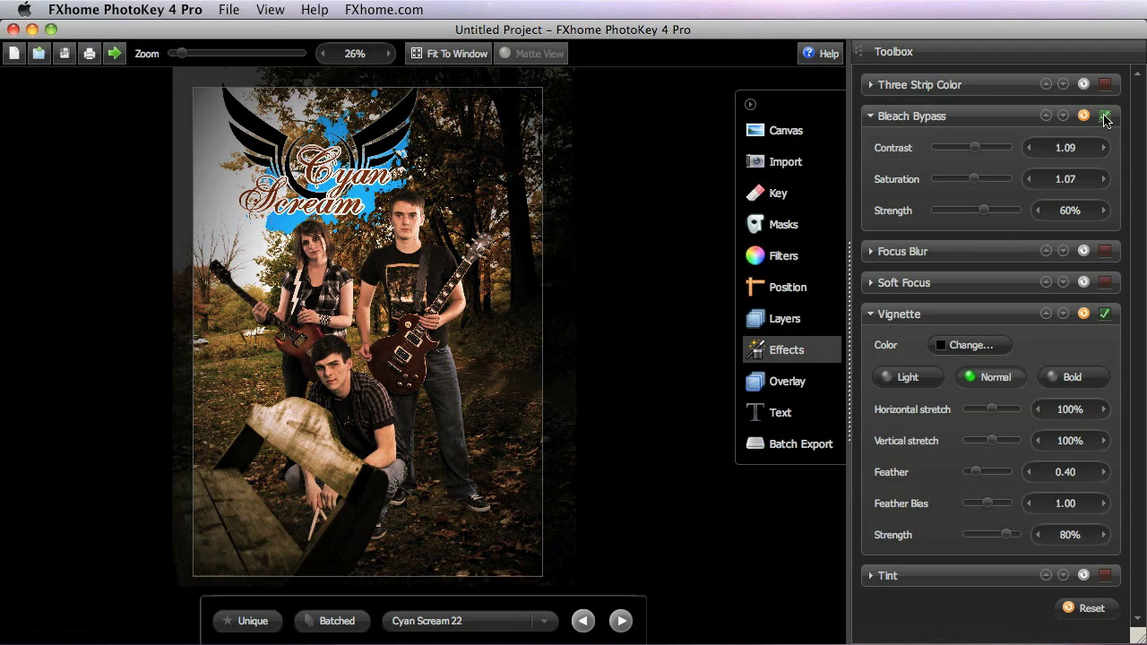